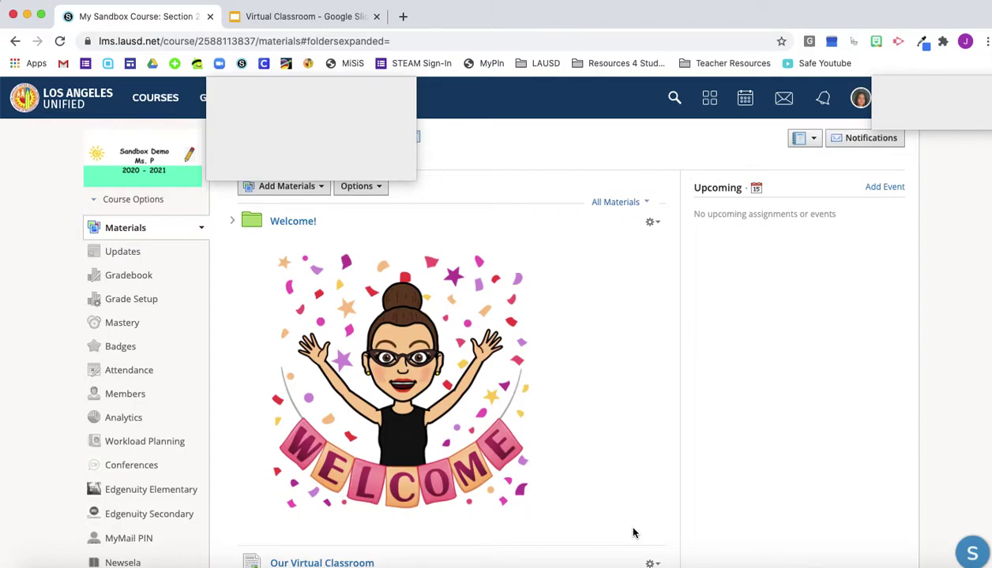
Scroll down to the Our Virtual Classroom embed and advance through its first slides
{"action": "scroll", "coordinate": [525, 434], "scroll_direction": "down", "scroll_amount": 1}
{"action": "scroll", "coordinate": [525, 434], "scroll_direction": "down", "scroll_amount": 2}
{"action": "scroll", "coordinate": [527, 432], "scroll_direction": "down", "scroll_amount": 1}
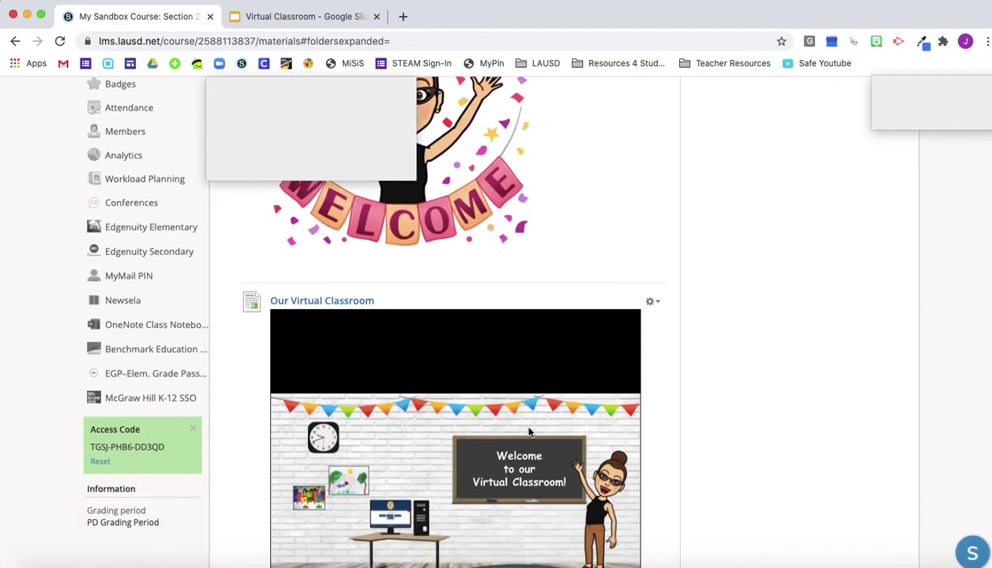
{"action": "scroll", "coordinate": [529, 432], "scroll_direction": "down", "scroll_amount": 1}
{"action": "scroll", "coordinate": [529, 432], "scroll_direction": "down", "scroll_amount": 1}
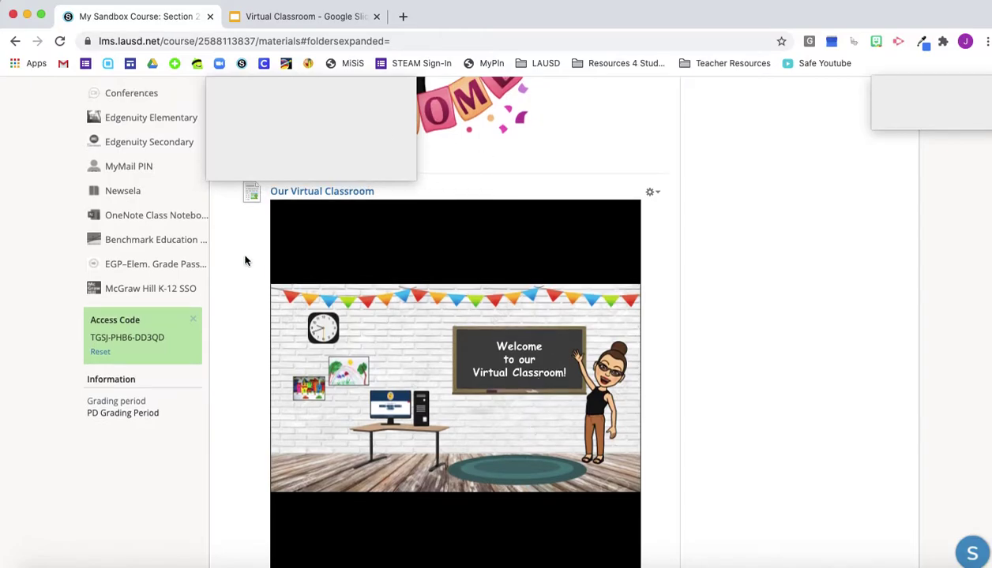
{"action": "scroll", "coordinate": [585, 280], "scroll_direction": "down", "scroll_amount": 1}
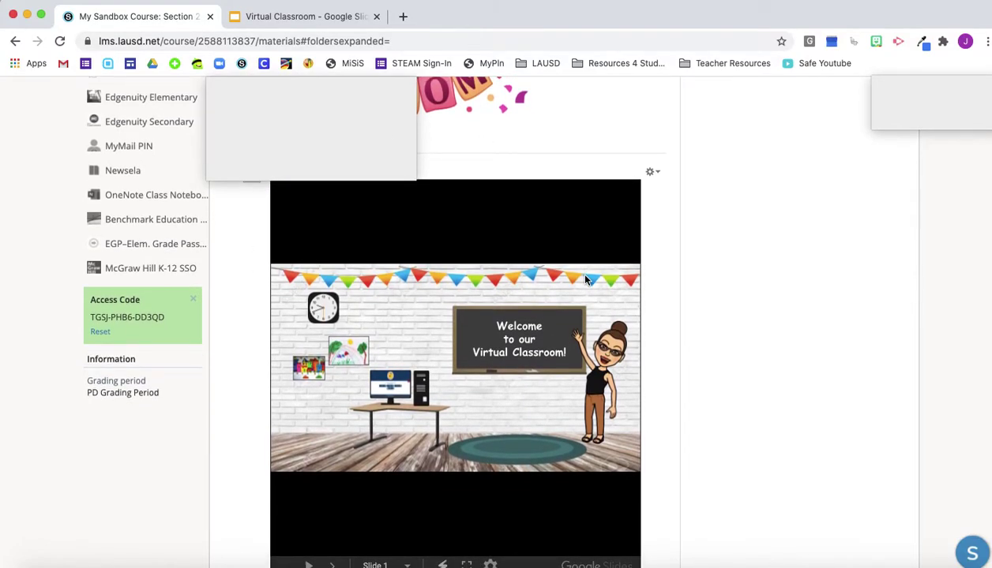
{"action": "scroll", "coordinate": [585, 279], "scroll_direction": "down", "scroll_amount": 1}
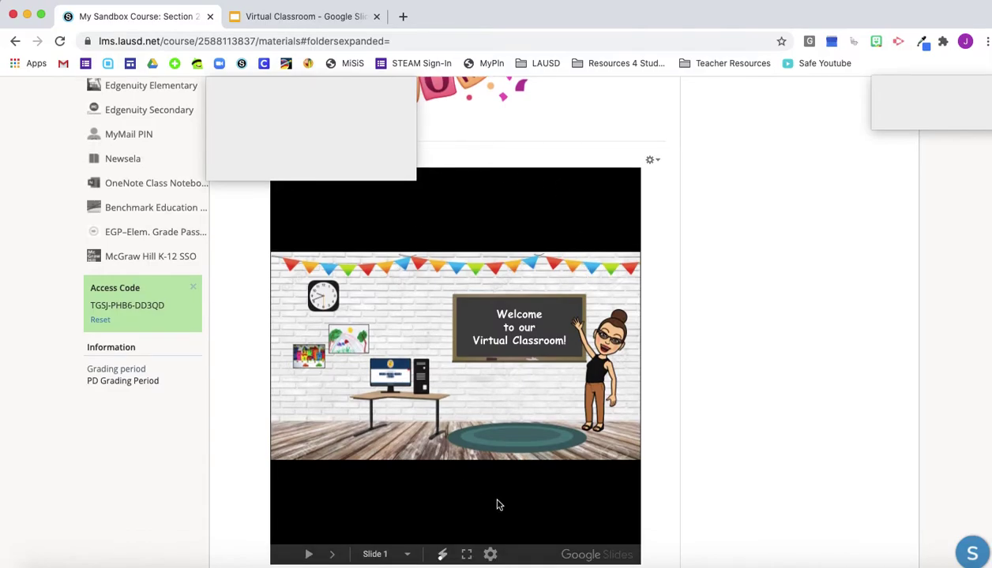
{"action": "left_click", "coordinate": [331, 556]}
{"action": "left_click", "coordinate": [331, 555]}
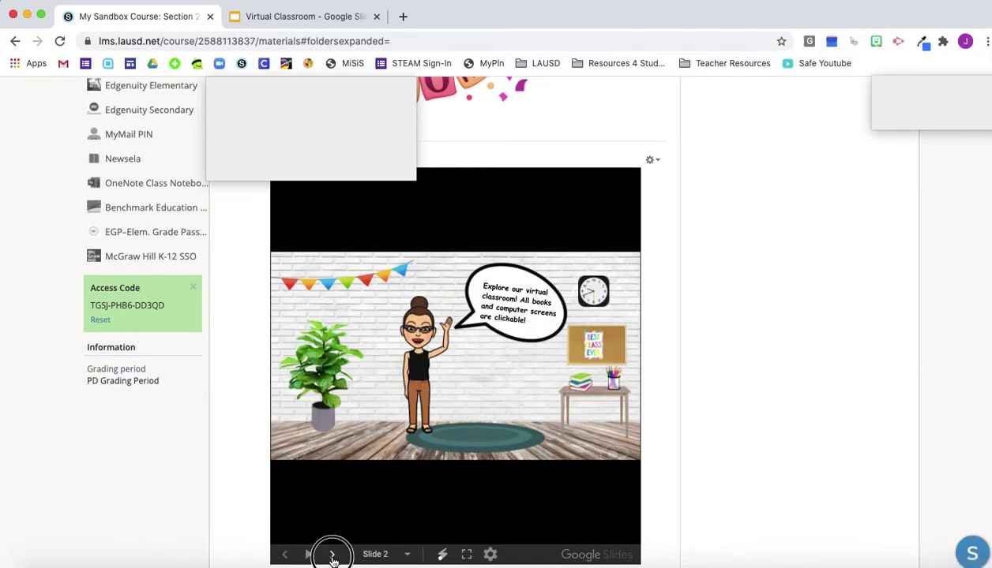
{"action": "left_click", "coordinate": [331, 555]}
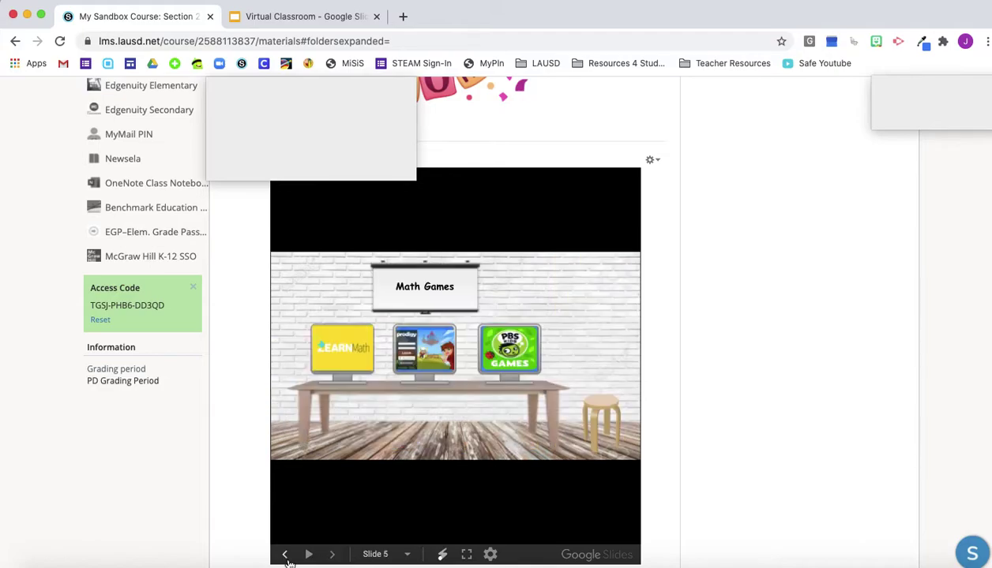
Browse the bookshelf, Math Games and handwashing room slides of the embedded classroom
{"action": "left_click", "coordinate": [285, 555]}
{"action": "left_click", "coordinate": [285, 556]}
{"action": "left_click", "coordinate": [285, 556]}
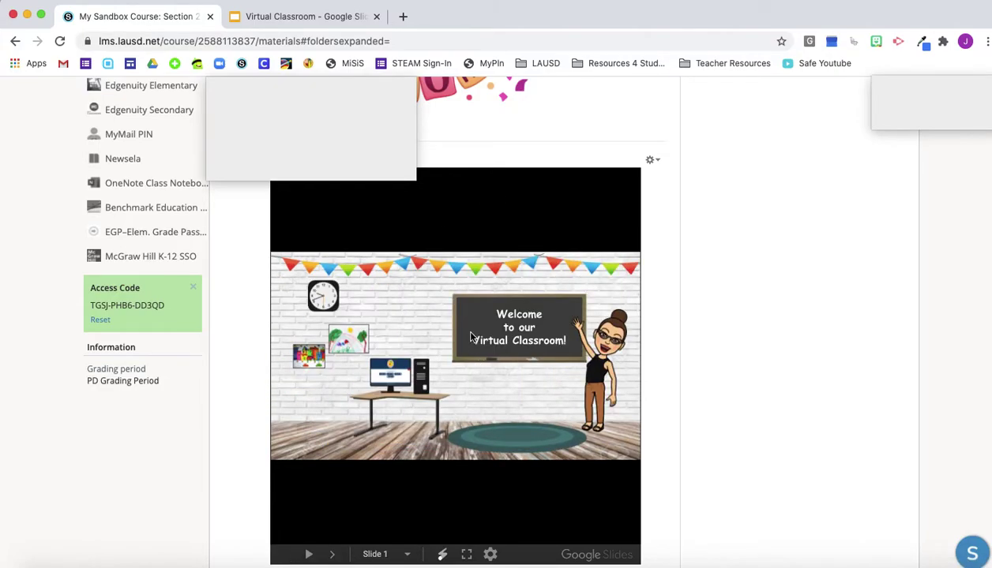
{"action": "left_click", "coordinate": [332, 555]}
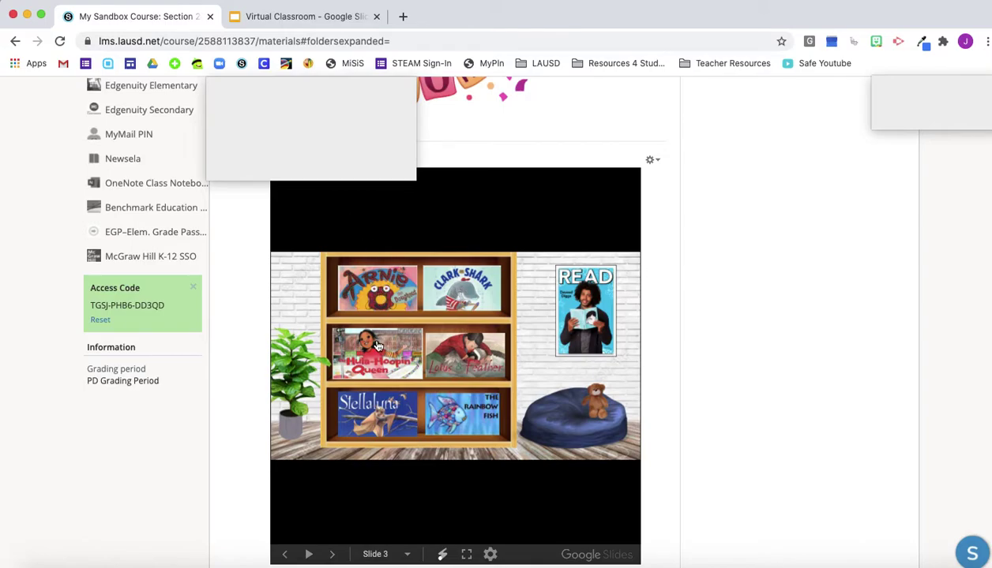
{"action": "left_click", "coordinate": [333, 555]}
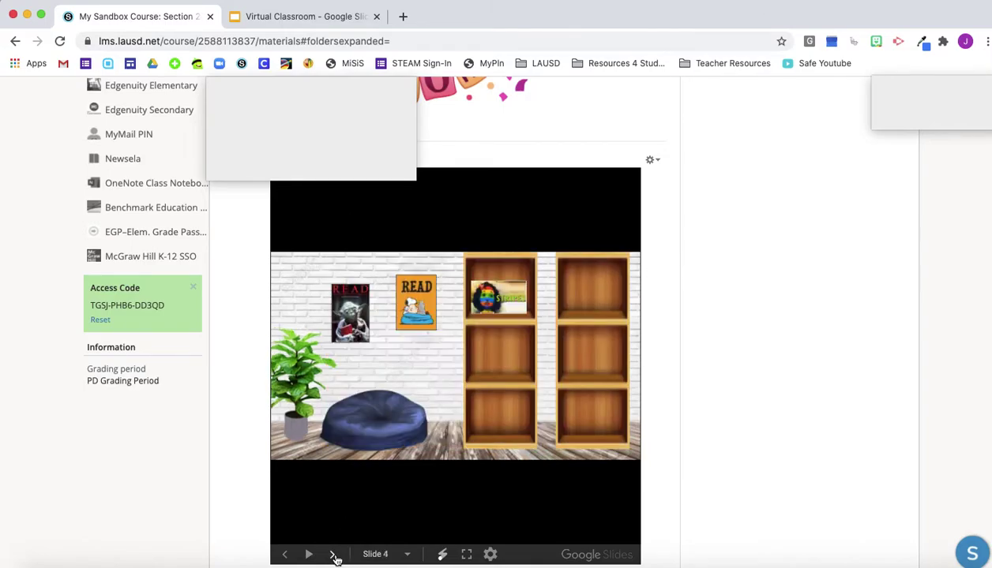
{"action": "left_click", "coordinate": [333, 556]}
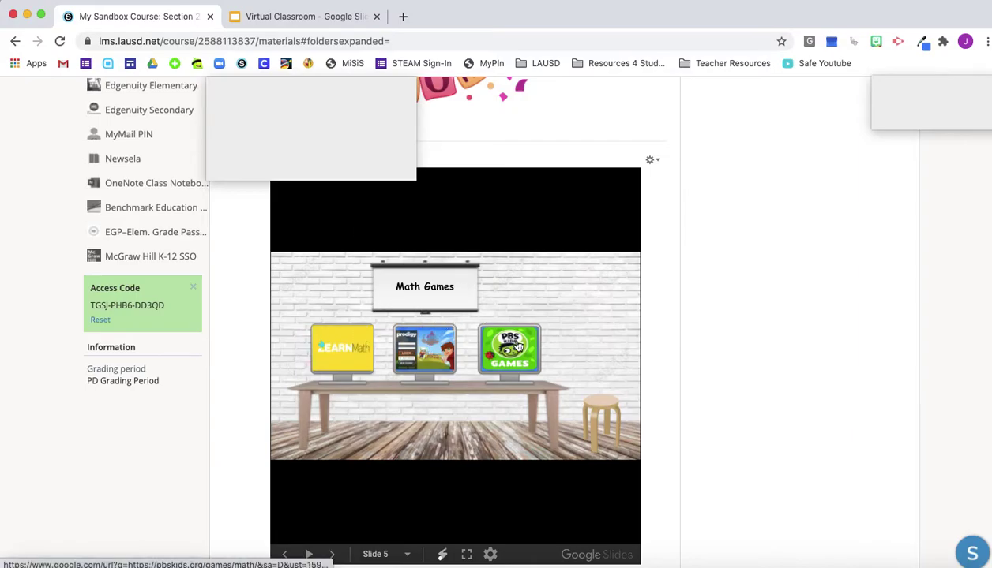
{"action": "left_click", "coordinate": [332, 555]}
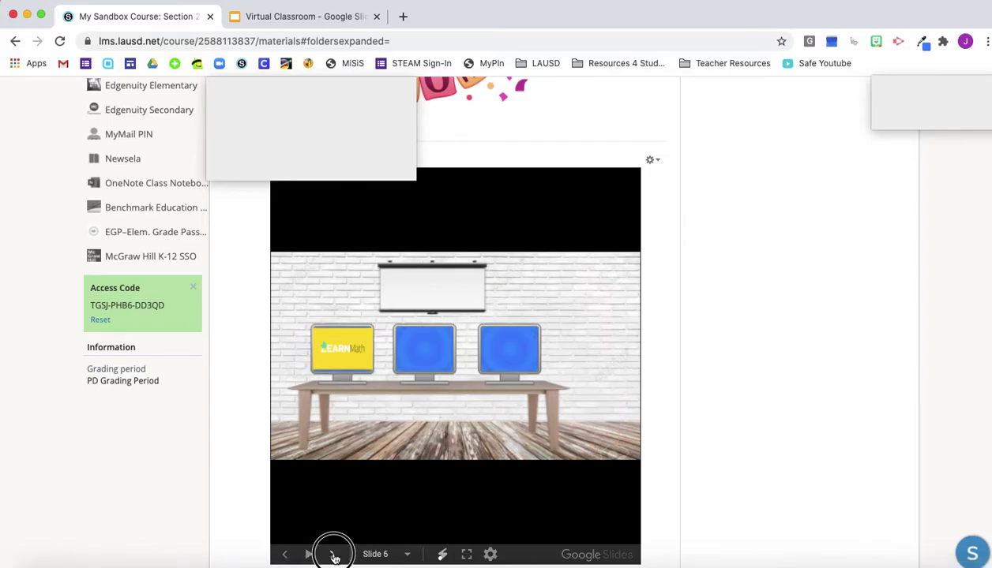
{"action": "left_click", "coordinate": [334, 556]}
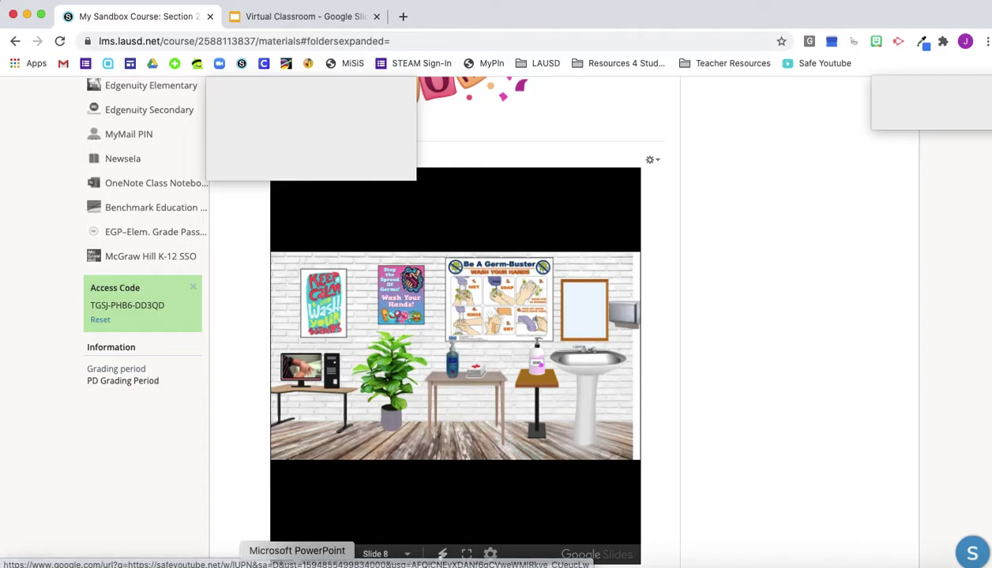
Step back through the classroom slides to the opening Welcome slide
{"action": "triple_click", "coordinate": [288, 555]}
{"action": "left_click", "coordinate": [287, 555]}
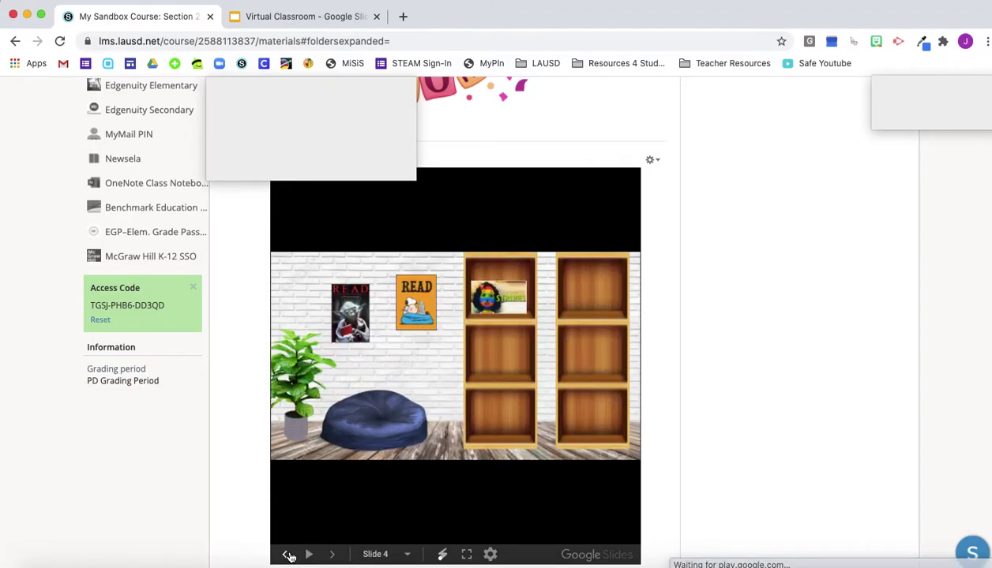
{"action": "left_click", "coordinate": [288, 555]}
{"action": "left_click", "coordinate": [287, 555]}
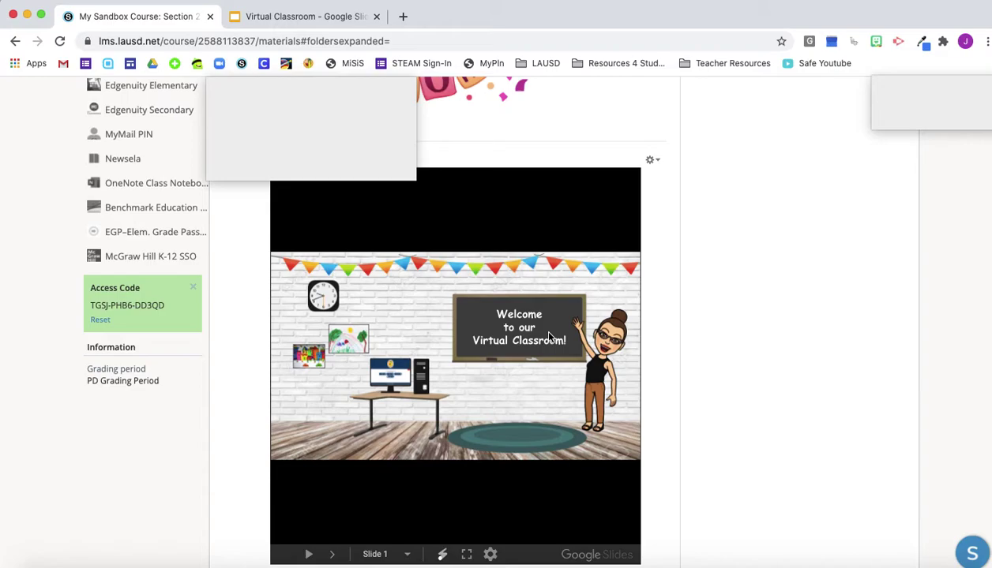
Scroll back up and switch to the Virtual Classroom presentation in Google Slides
{"action": "scroll", "coordinate": [549, 337], "scroll_direction": "up", "scroll_amount": 2}
{"action": "scroll", "coordinate": [549, 338], "scroll_direction": "up", "scroll_amount": 3}
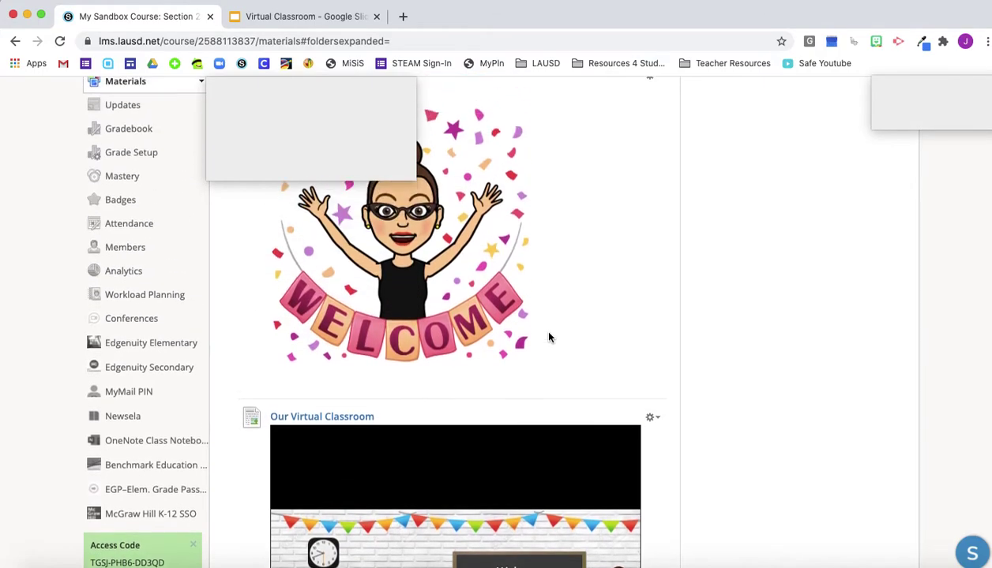
{"action": "scroll", "coordinate": [548, 337], "scroll_direction": "up", "scroll_amount": 2}
{"action": "scroll", "coordinate": [549, 337], "scroll_direction": "up", "scroll_amount": 1}
{"action": "scroll", "coordinate": [549, 338], "scroll_direction": "up", "scroll_amount": 1}
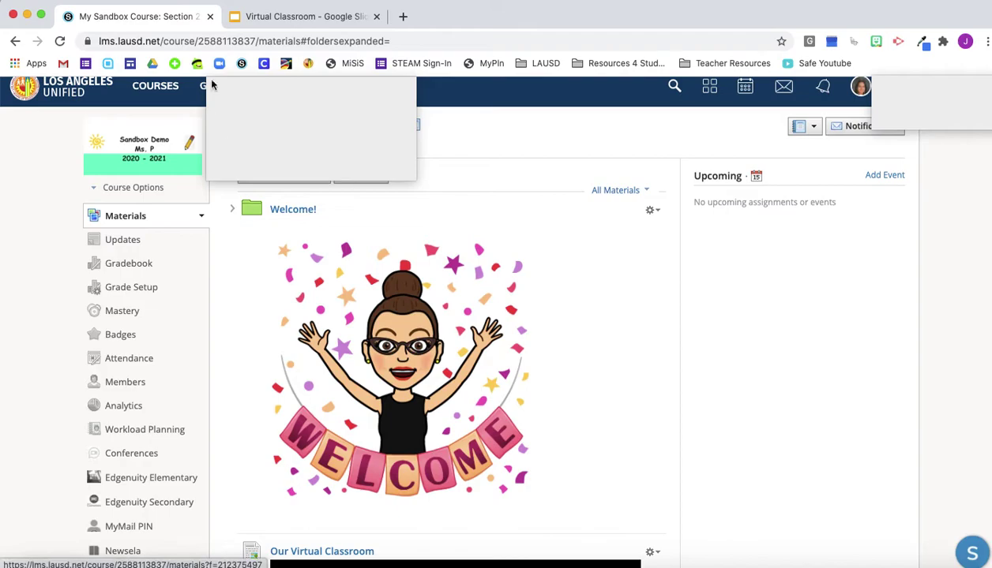
{"action": "left_click", "coordinate": [243, 20]}
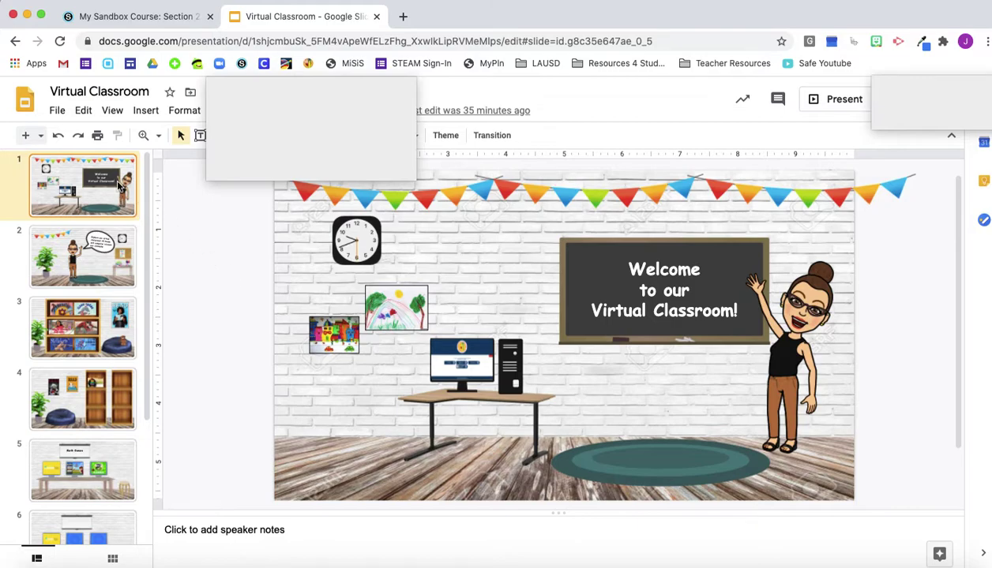
Open Publish to the web from the Virtual Classroom presentation's File menu
{"action": "scroll", "coordinate": [55, 338], "scroll_direction": "down", "scroll_amount": 5}
{"action": "scroll", "coordinate": [55, 337], "scroll_direction": "up", "scroll_amount": 5}
{"action": "left_click", "coordinate": [56, 112]}
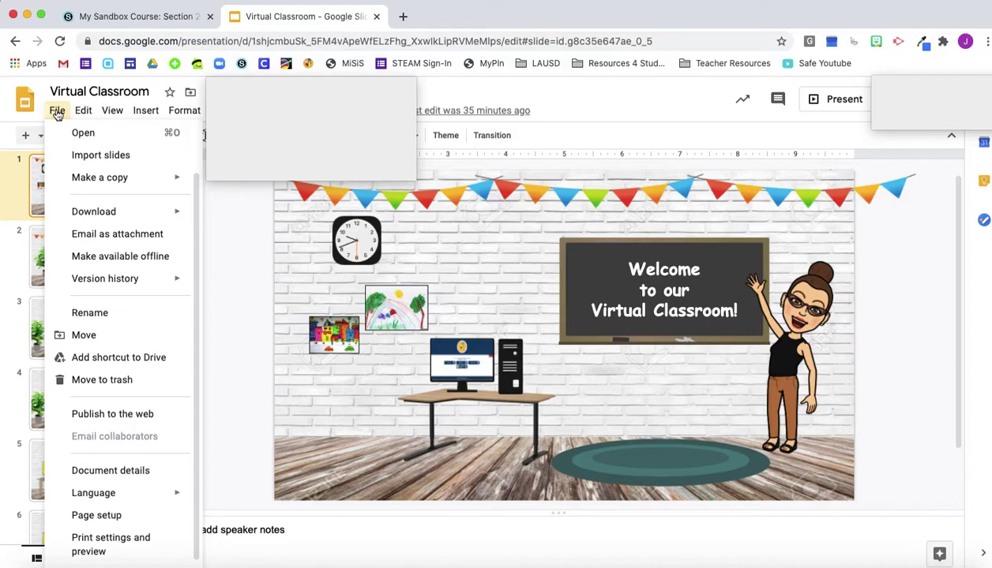
{"action": "left_click", "coordinate": [112, 414]}
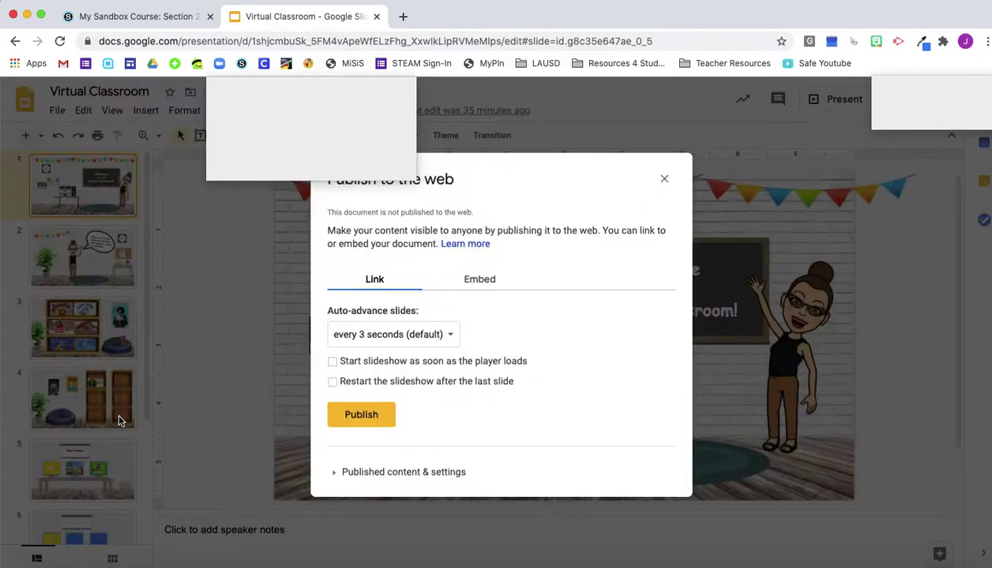
Choose Embed, set auto-advance to every 15 seconds, and publish the slideshow
{"action": "left_click", "coordinate": [476, 281]}
{"action": "left_click", "coordinate": [496, 287]}
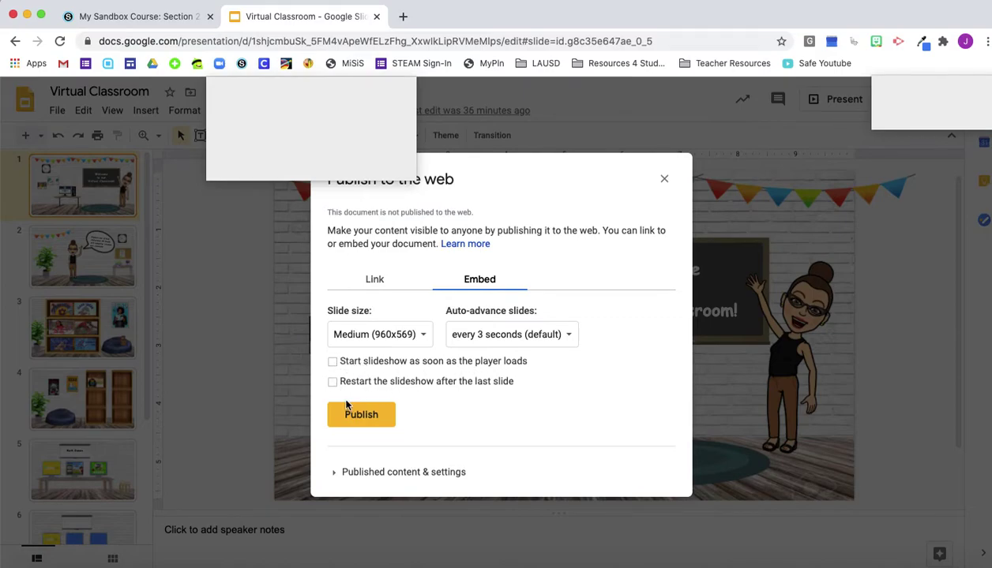
{"action": "left_click", "coordinate": [531, 337]}
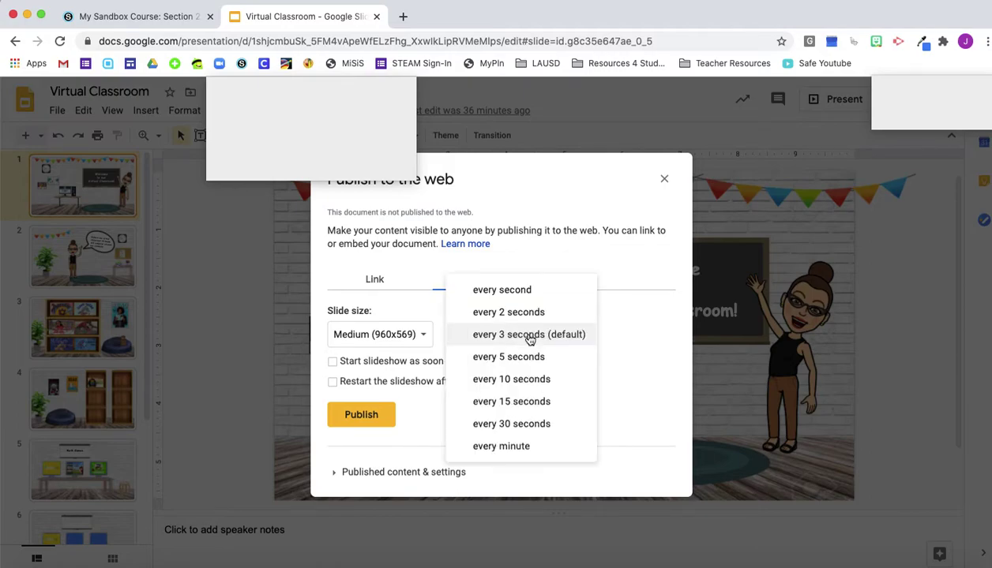
{"action": "left_click", "coordinate": [545, 403]}
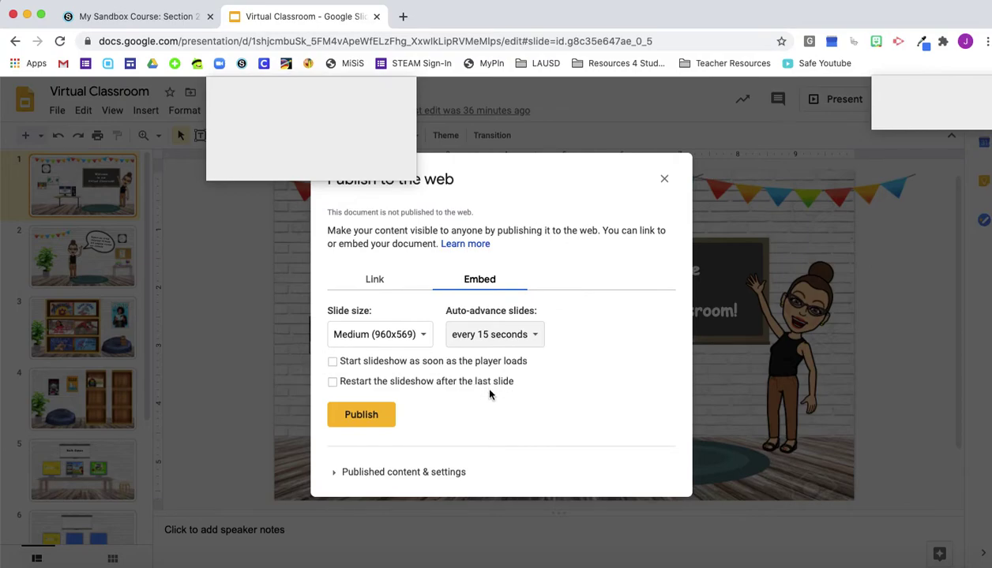
{"action": "left_click", "coordinate": [361, 417]}
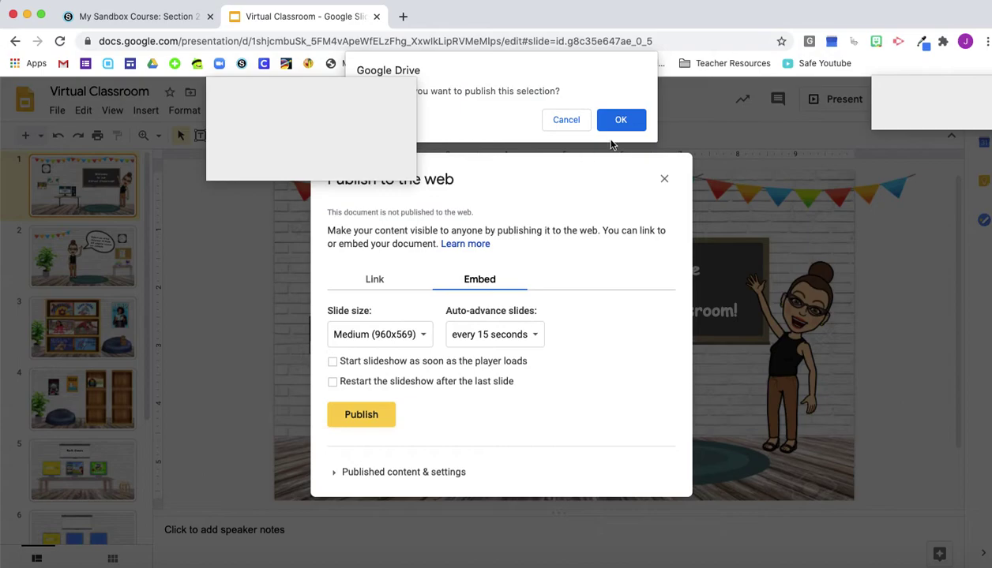
Confirm publishing, copy the Virtual Classroom embed code, and return to the Schoology course
{"action": "left_click", "coordinate": [613, 117]}
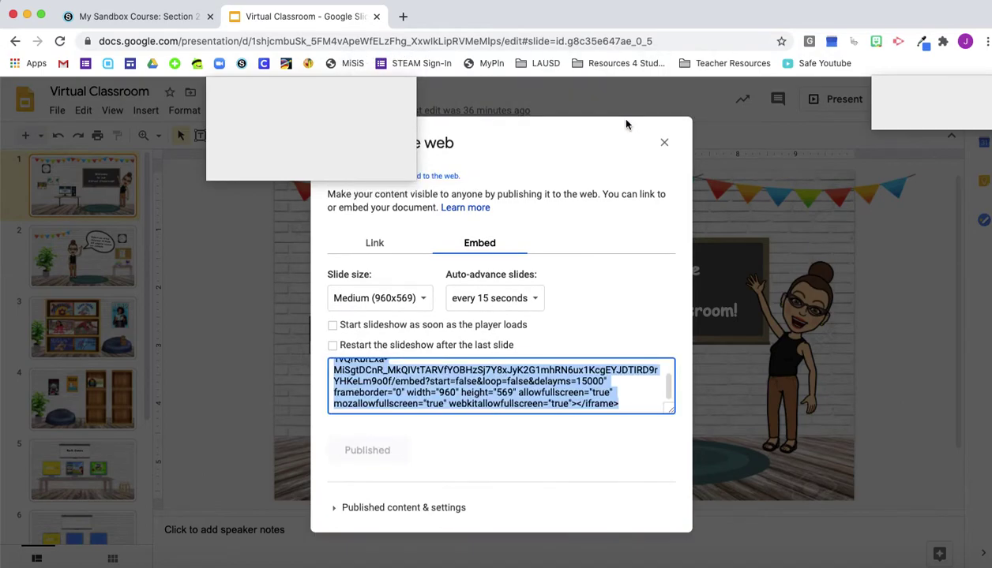
{"action": "key", "text": "super+c"}
{"action": "left_click", "coordinate": [514, 403]}
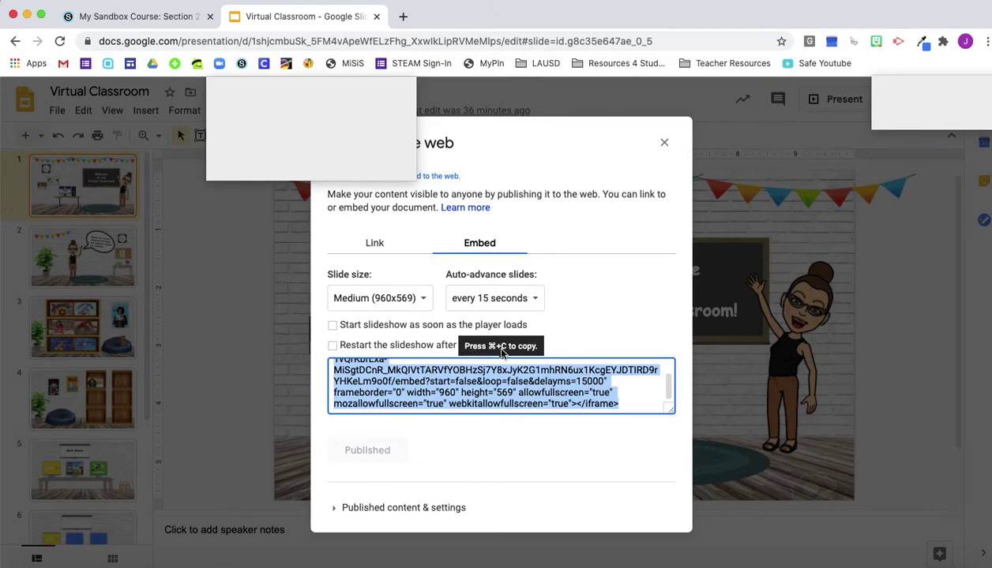
{"action": "right_click", "coordinate": [585, 401]}
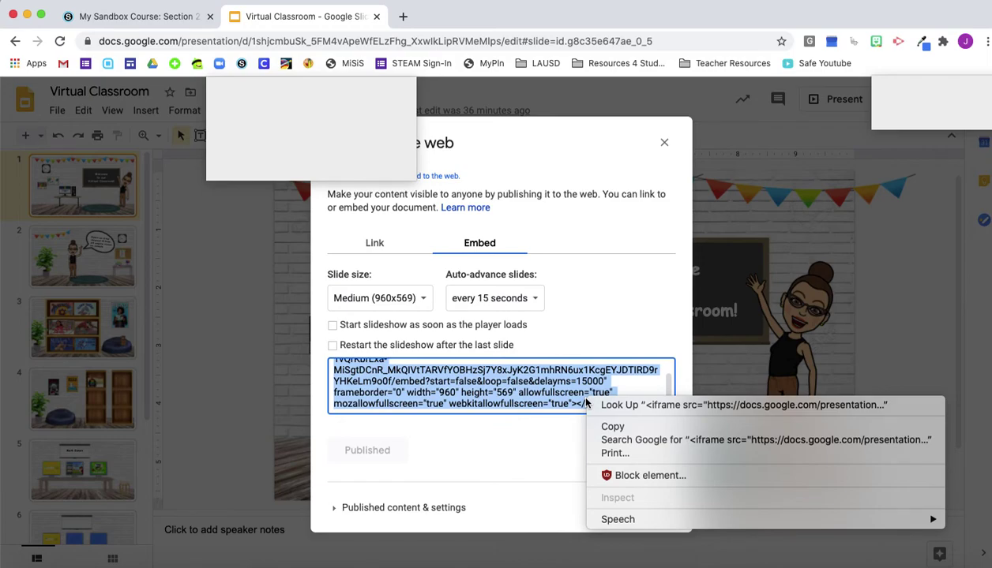
{"action": "left_click", "coordinate": [613, 428]}
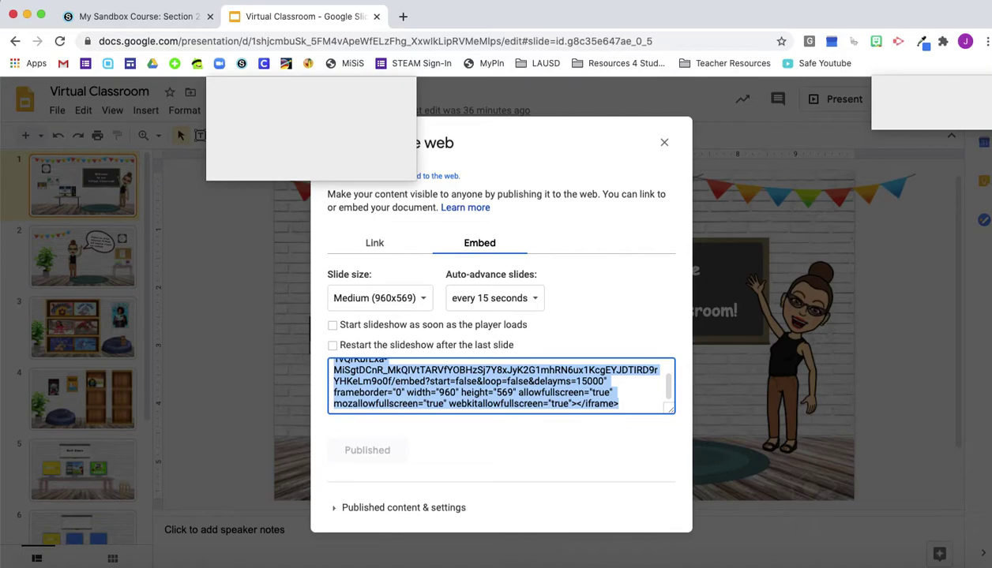
{"action": "left_click", "coordinate": [128, 17]}
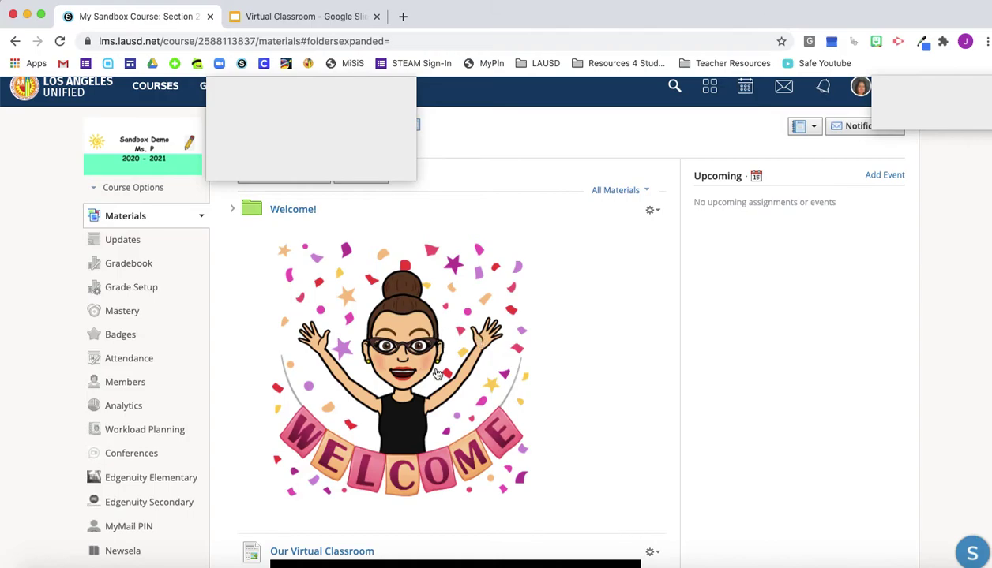
Add a new page from Add Materials titled 'Explore our Classroom!'
{"action": "scroll", "coordinate": [430, 365], "scroll_direction": "up", "scroll_amount": 1}
{"action": "scroll", "coordinate": [390, 237], "scroll_direction": "up", "scroll_amount": 1}
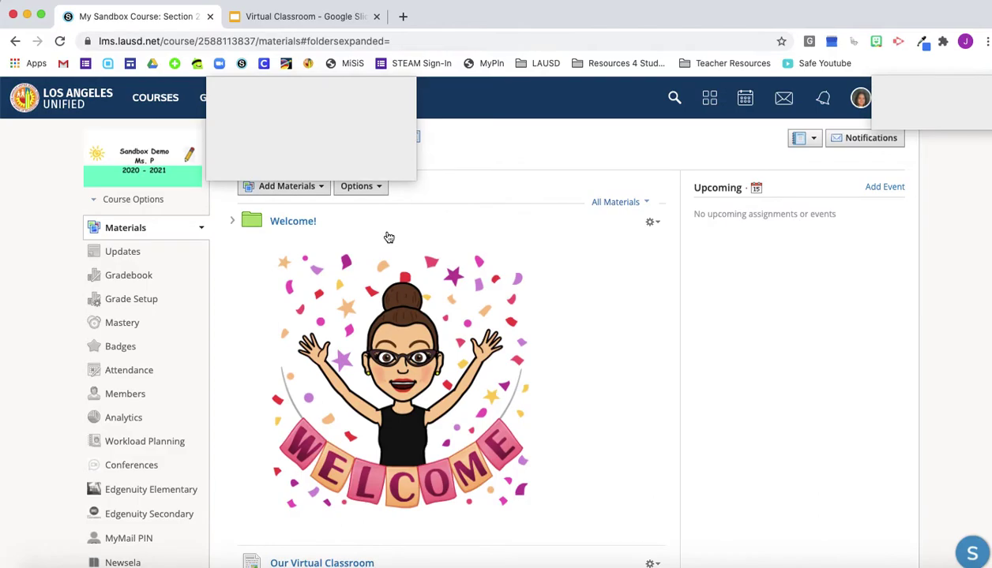
{"action": "left_click", "coordinate": [292, 193]}
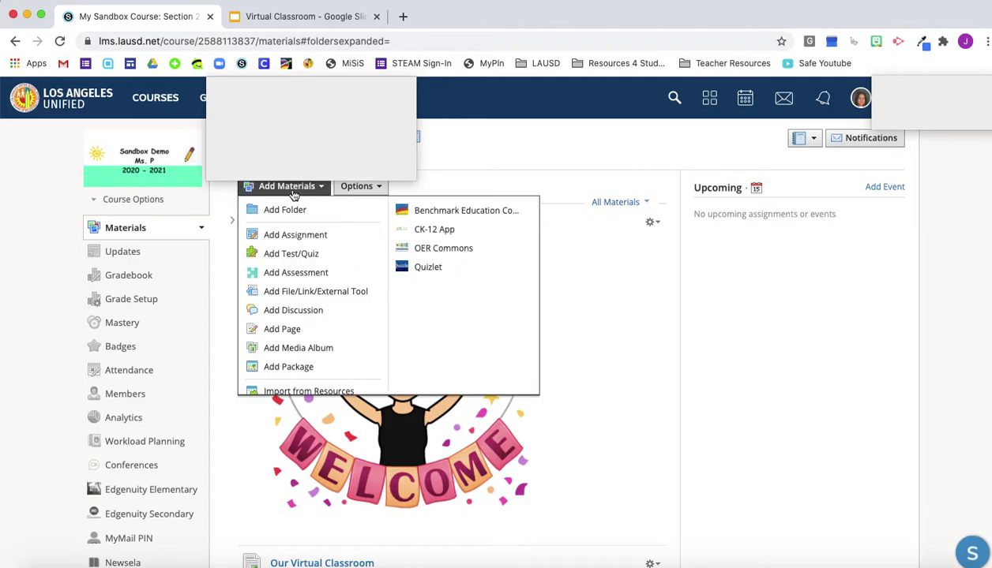
{"action": "left_click", "coordinate": [316, 330]}
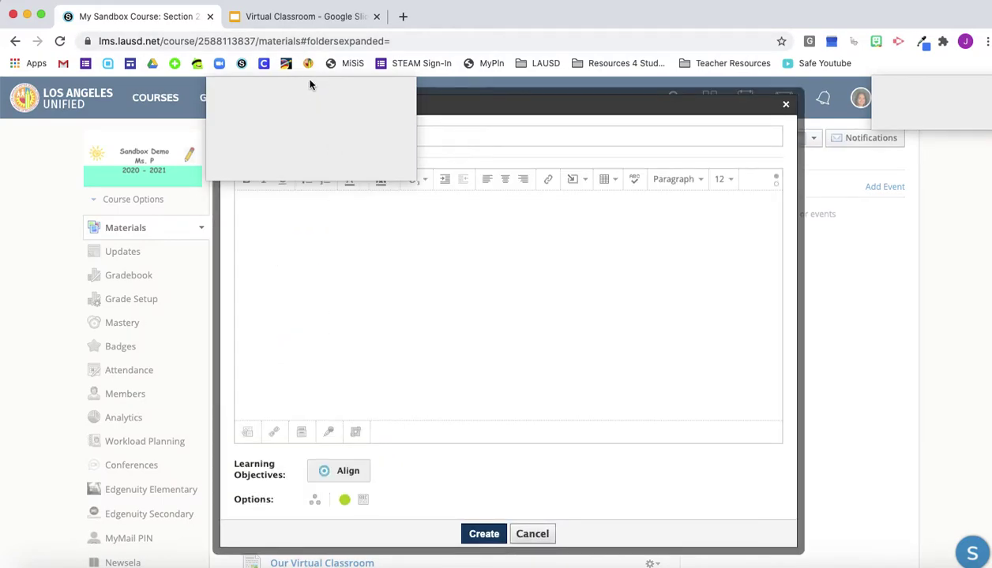
{"action": "left_click", "coordinate": [350, 141]}
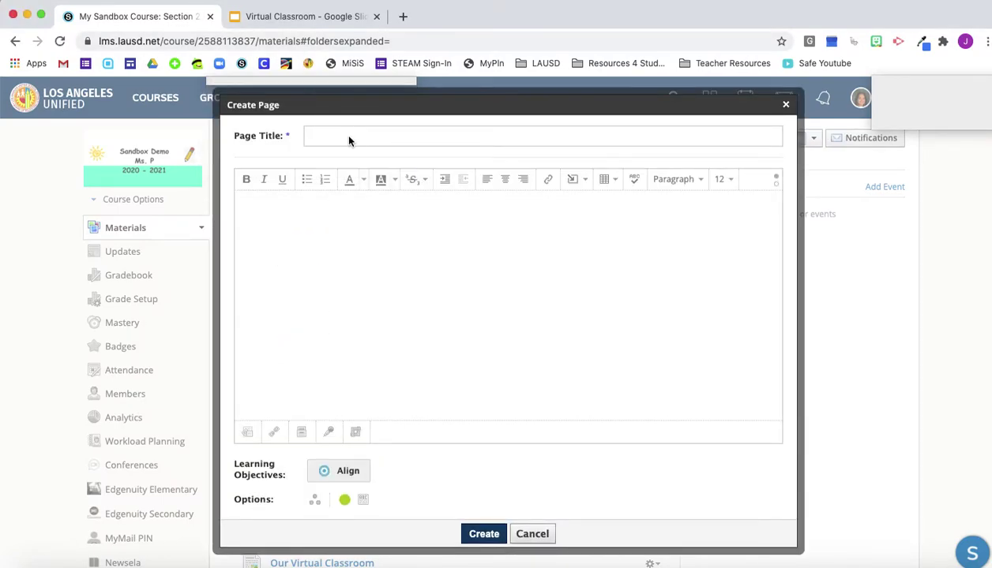
{"action": "type", "text": "Expl"}
{"action": "type", "text": "ore oum"}
{"action": "key", "text": "BackSpace"}
{"action": "type", "text": "r Classroom!"}
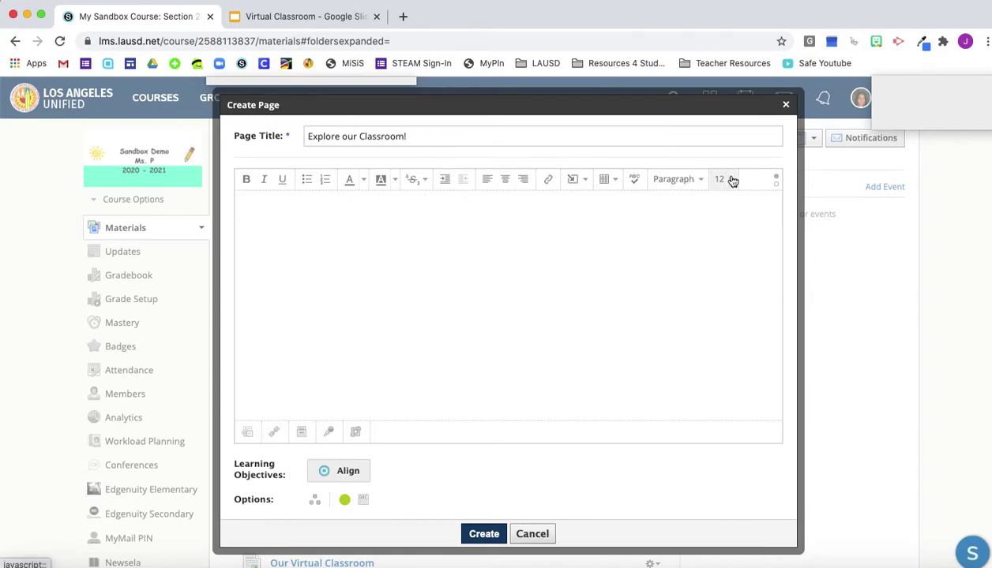
Paste the Google Slides embed code into the page body in HTML mode
{"action": "left_click", "coordinate": [776, 181]}
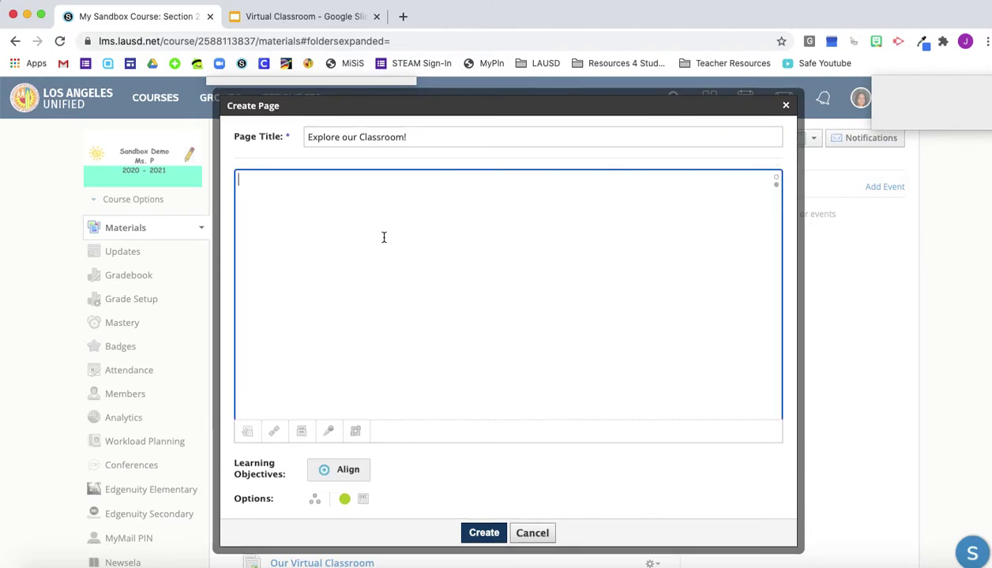
{"action": "right_click", "coordinate": [324, 205]}
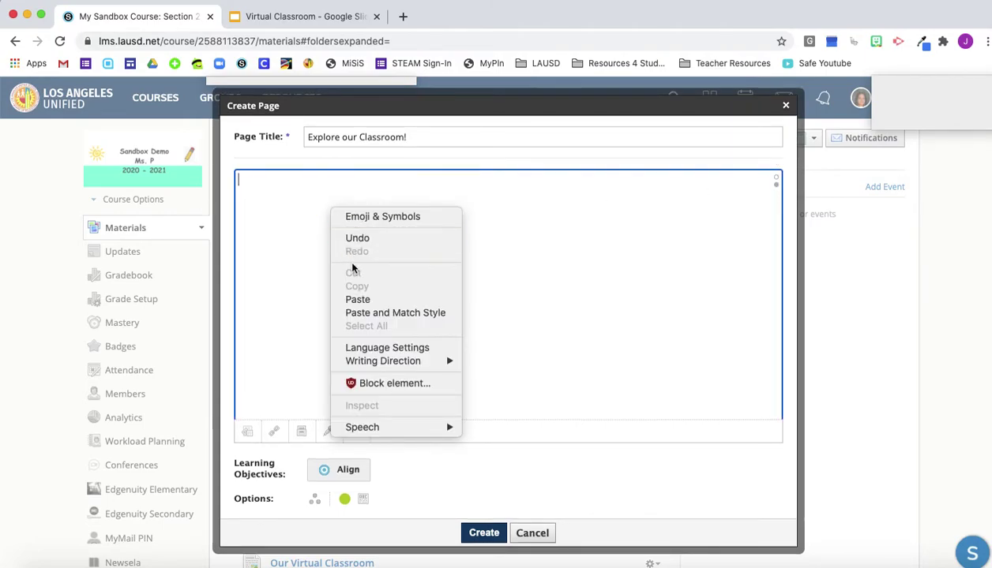
{"action": "left_click", "coordinate": [373, 300]}
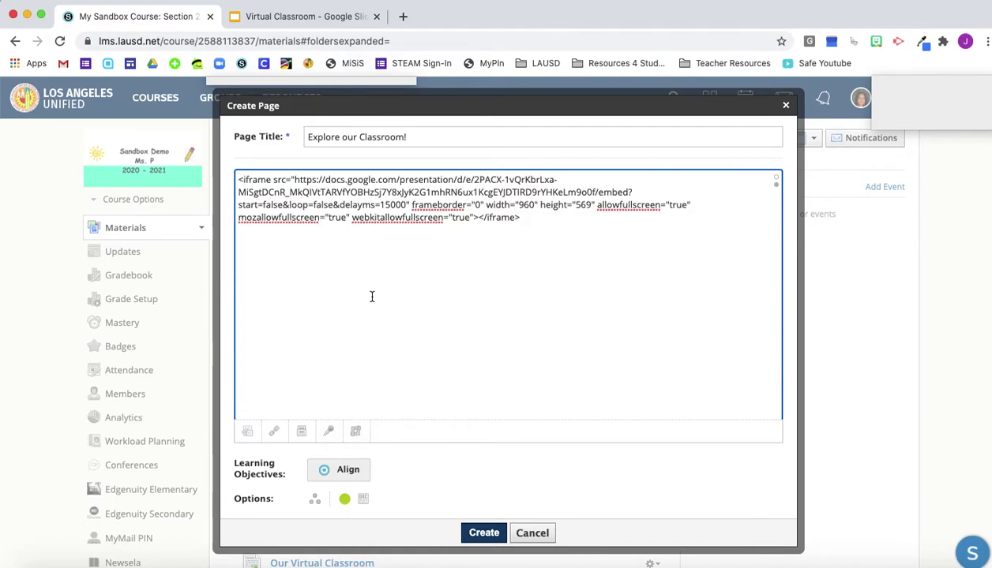
Set the page to display inline and create it in the course materials
{"action": "scroll", "coordinate": [372, 297], "scroll_direction": "down", "scroll_amount": 2}
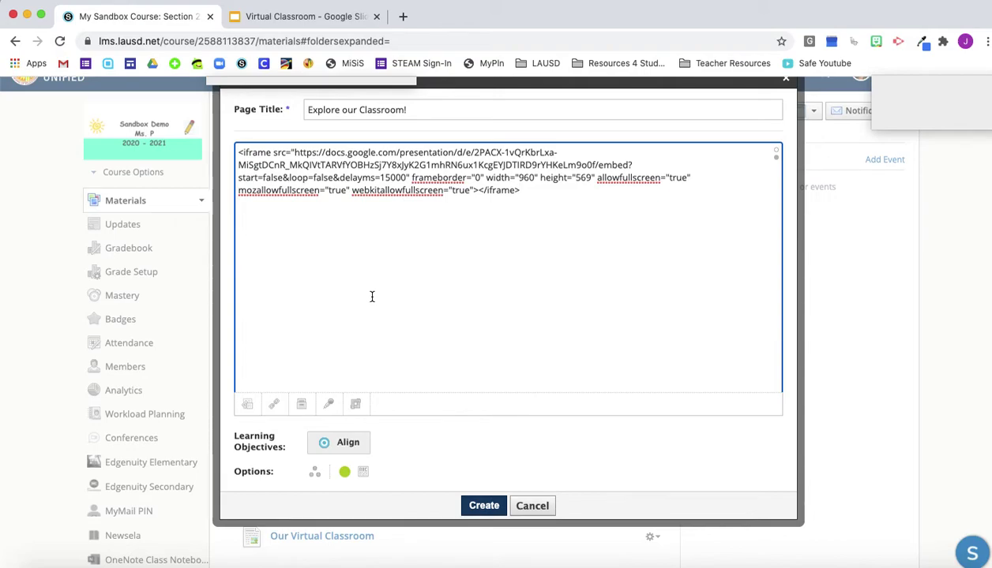
{"action": "left_click", "coordinate": [365, 473]}
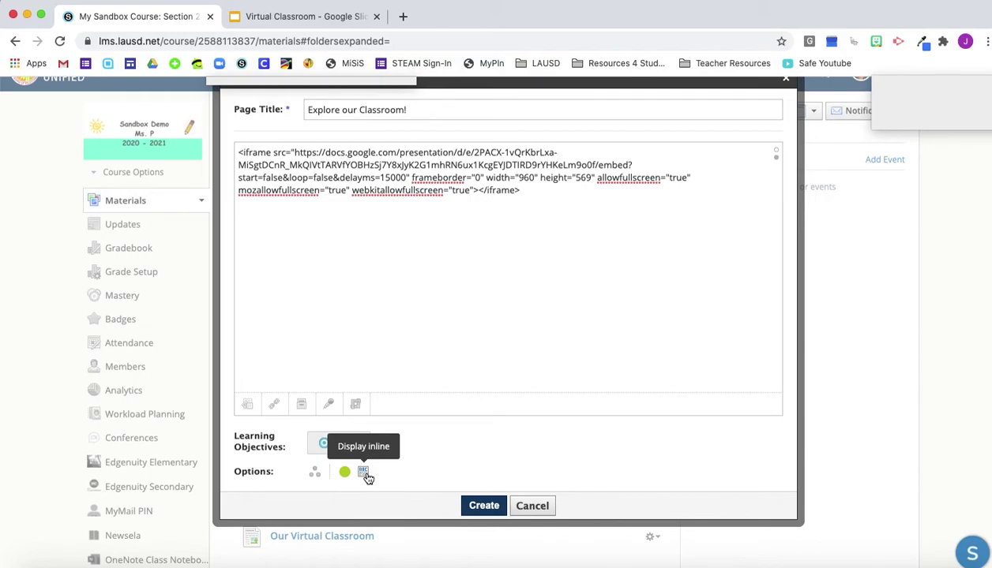
{"action": "left_click", "coordinate": [478, 507]}
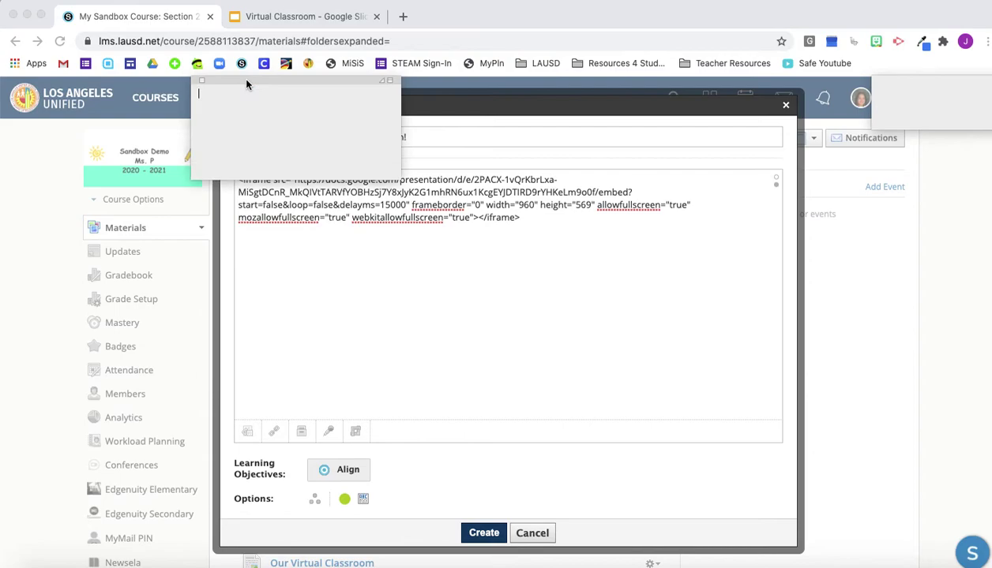
{"action": "left_click", "coordinate": [484, 534]}
{"action": "left_click", "coordinate": [484, 534]}
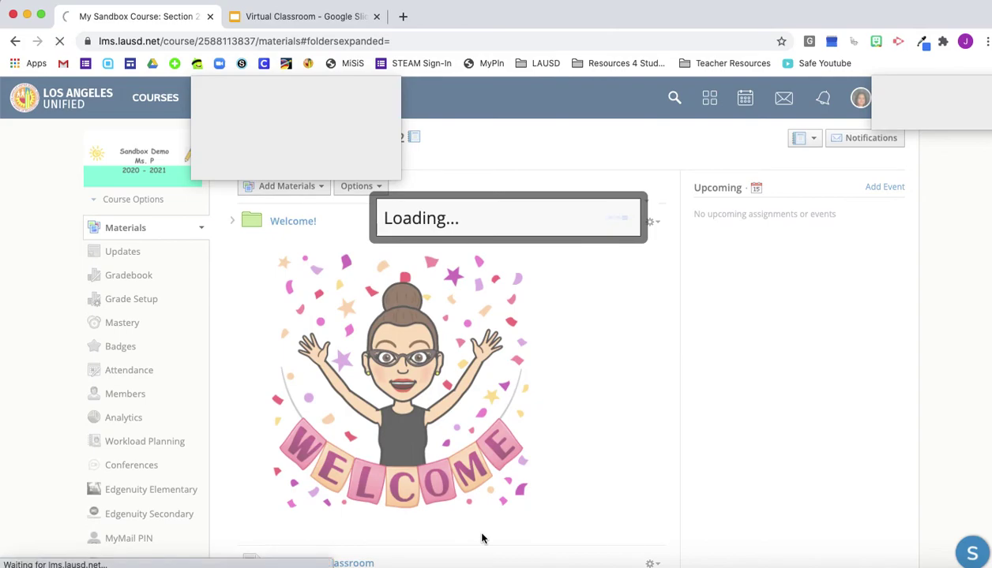
Scroll the materials list to view the new 'Explore our Classroom!' page with its inline slideshow
{"action": "scroll", "coordinate": [483, 539], "scroll_direction": "down", "scroll_amount": 3}
{"action": "scroll", "coordinate": [483, 539], "scroll_direction": "down", "scroll_amount": 3}
{"action": "scroll", "coordinate": [483, 539], "scroll_direction": "down", "scroll_amount": 3}
{"action": "scroll", "coordinate": [483, 539], "scroll_direction": "down", "scroll_amount": 2}
{"action": "scroll", "coordinate": [483, 540], "scroll_direction": "down", "scroll_amount": 3}
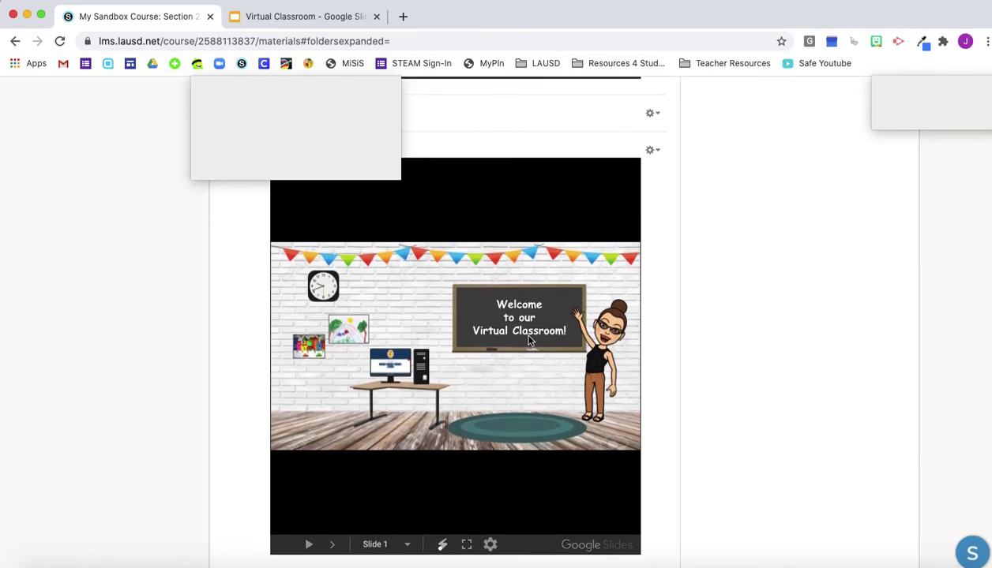
{"action": "scroll", "coordinate": [529, 340], "scroll_direction": "up", "scroll_amount": 3}
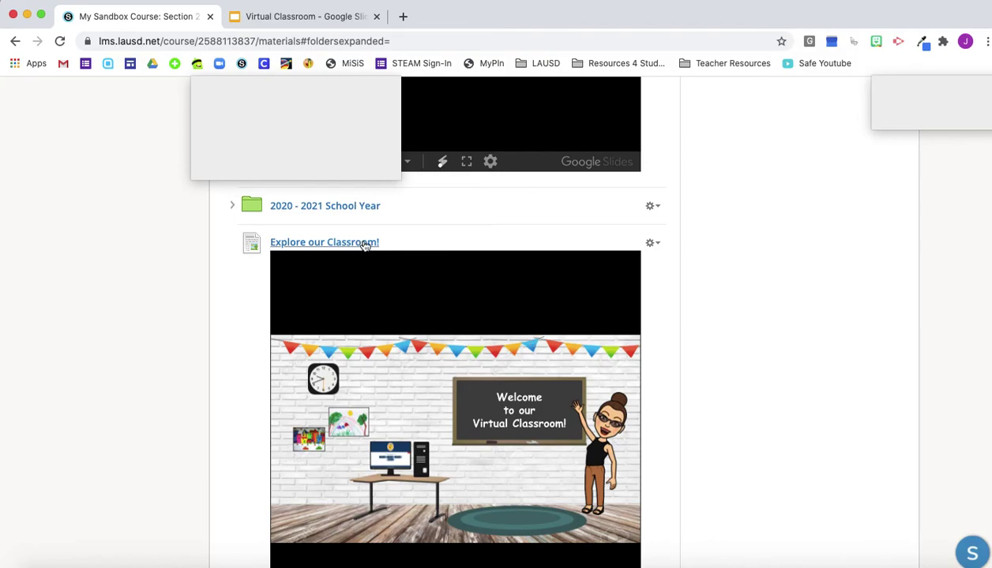
Move 'Explore our Classroom!' below the 2020 - 2021 School Year folder and check its embedded slideshow
{"action": "left_click_drag", "start_coordinate": [367, 242], "coordinate": [426, 208]}
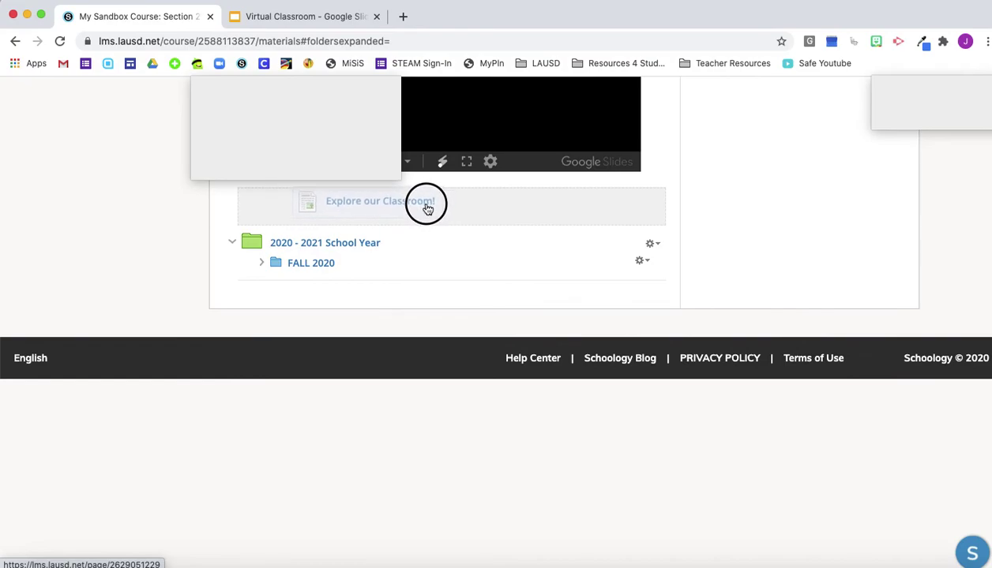
{"action": "left_click_drag", "start_coordinate": [426, 208], "coordinate": [416, 273]}
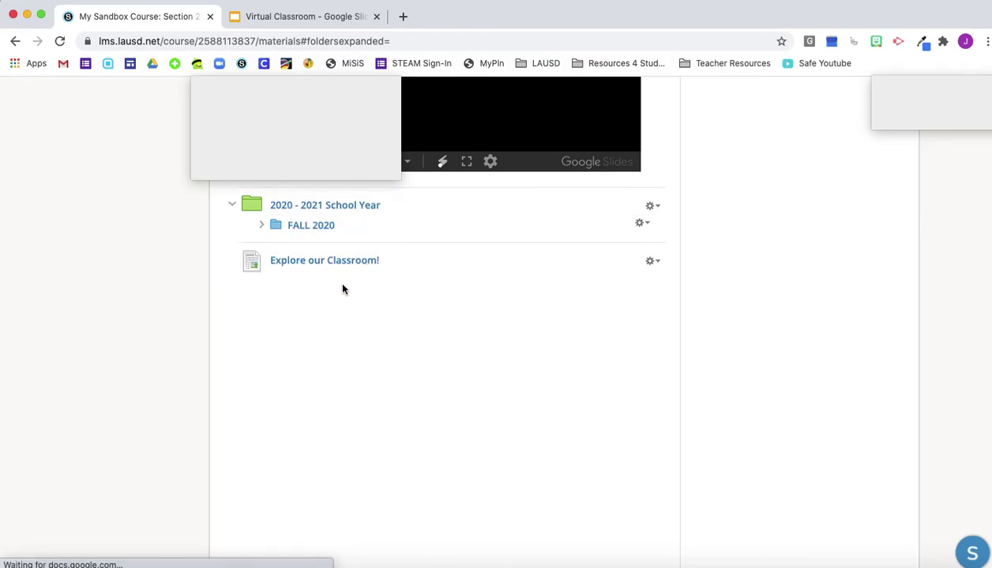
{"action": "scroll", "coordinate": [387, 327], "scroll_direction": "down", "scroll_amount": 2}
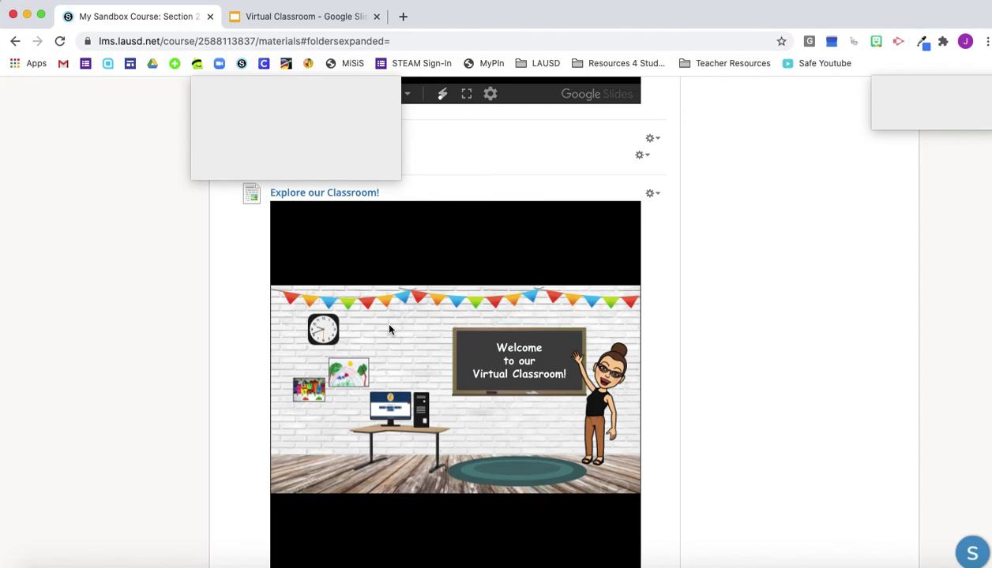
{"action": "scroll", "coordinate": [389, 329], "scroll_direction": "down", "scroll_amount": 1}
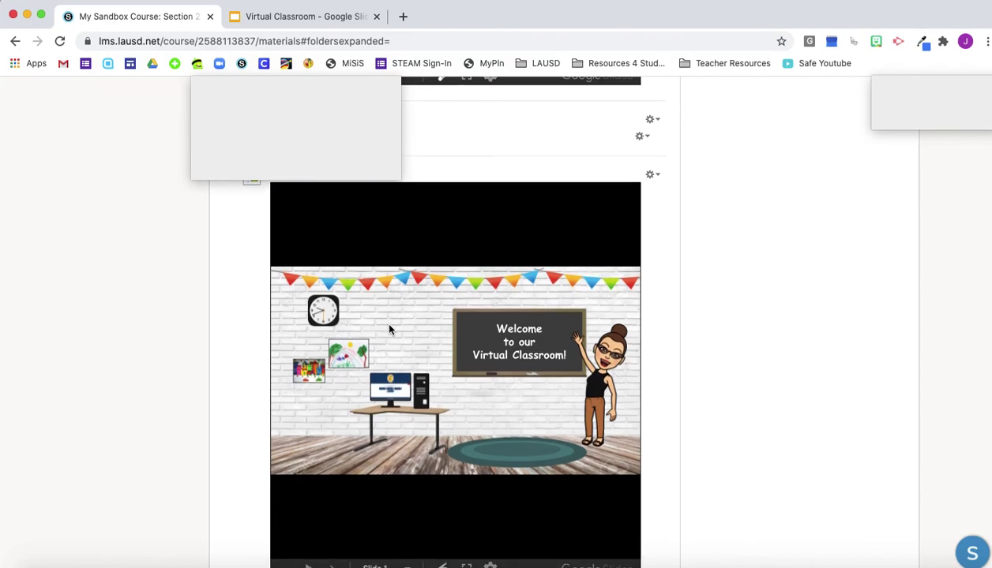
{"action": "scroll", "coordinate": [389, 329], "scroll_direction": "down", "scroll_amount": 1}
{"action": "scroll", "coordinate": [389, 329], "scroll_direction": "down", "scroll_amount": 1}
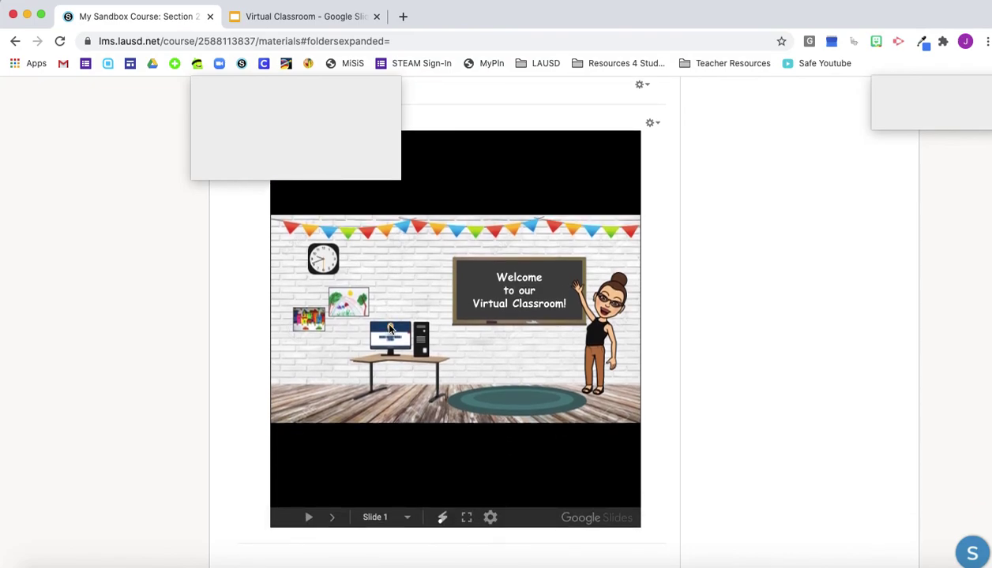
{"action": "scroll", "coordinate": [390, 330], "scroll_direction": "up", "scroll_amount": 1}
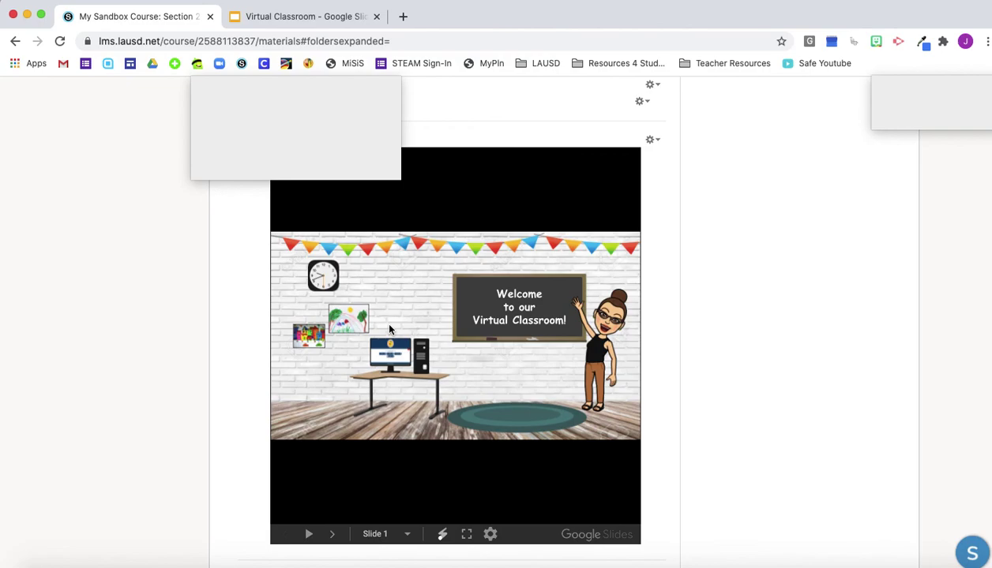